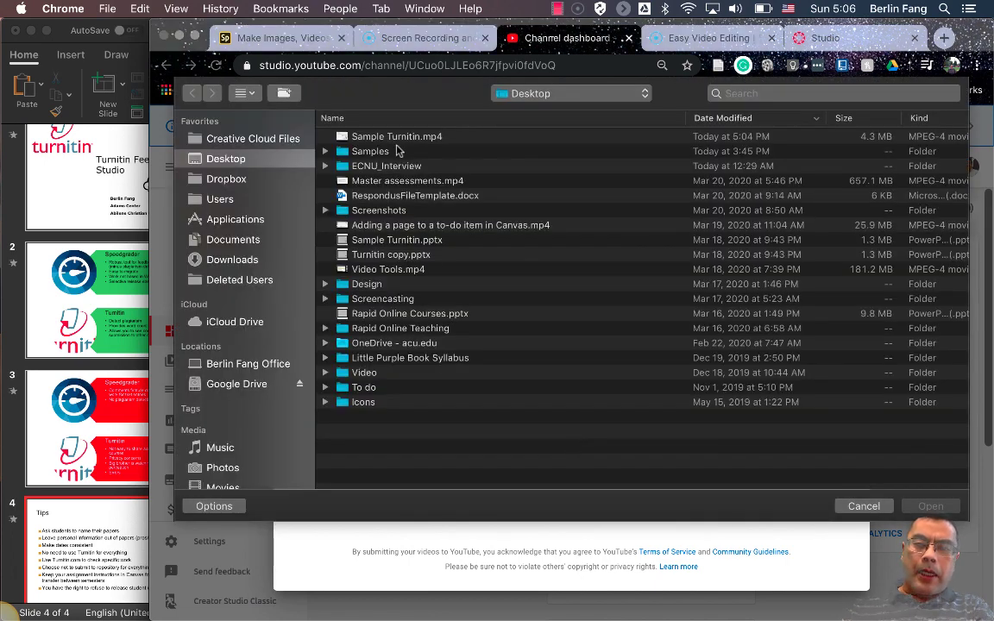
# Upload Sample Turnitin.mp4 to YouTube Studio and mark it as not made for kids
pyautogui.click(395, 138)
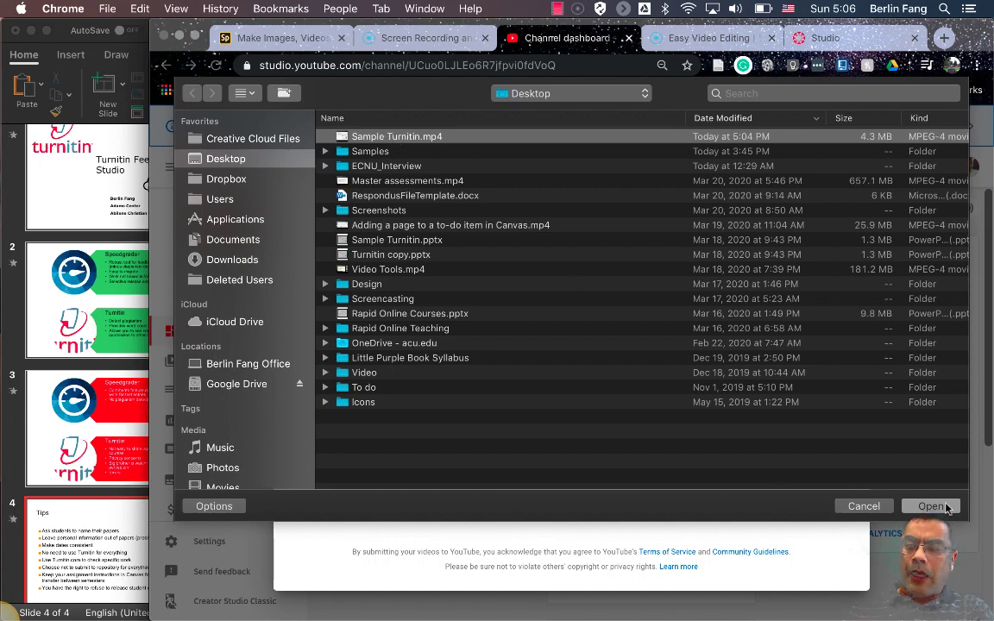
pyautogui.click(944, 507)
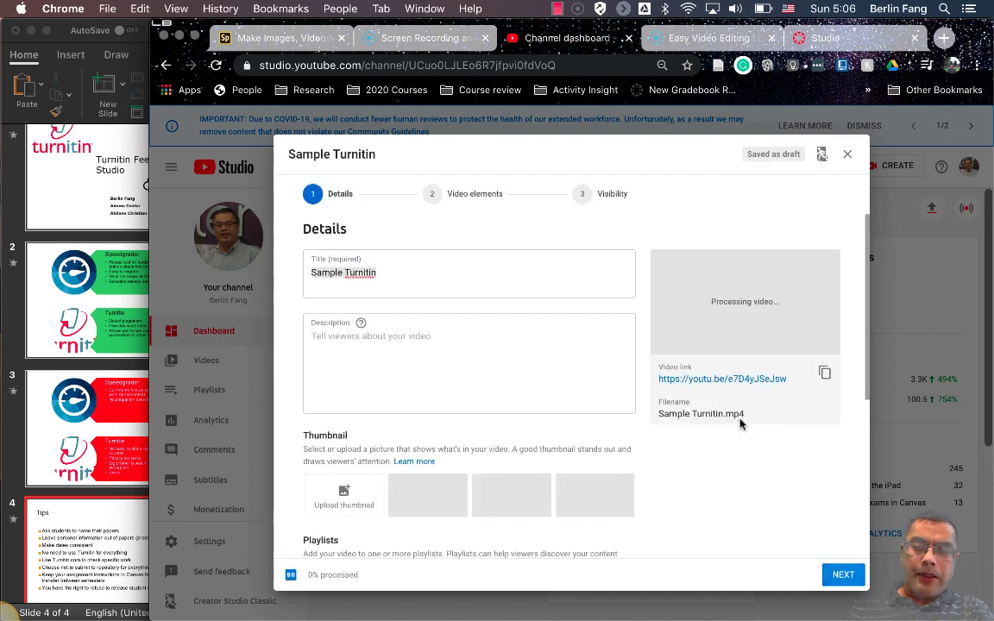
pyautogui.click(843, 574)
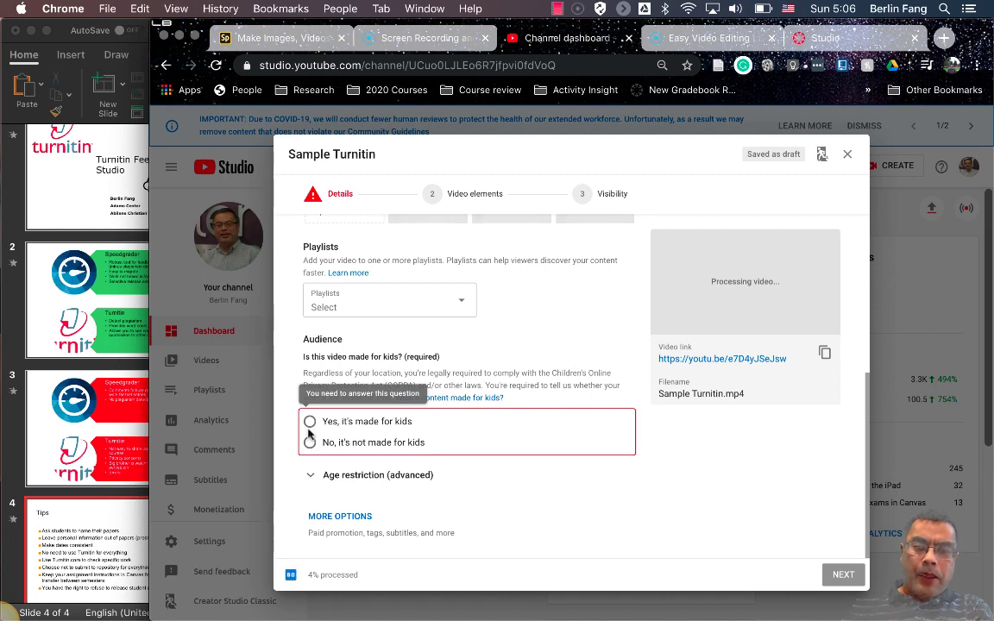
pyautogui.click(310, 442)
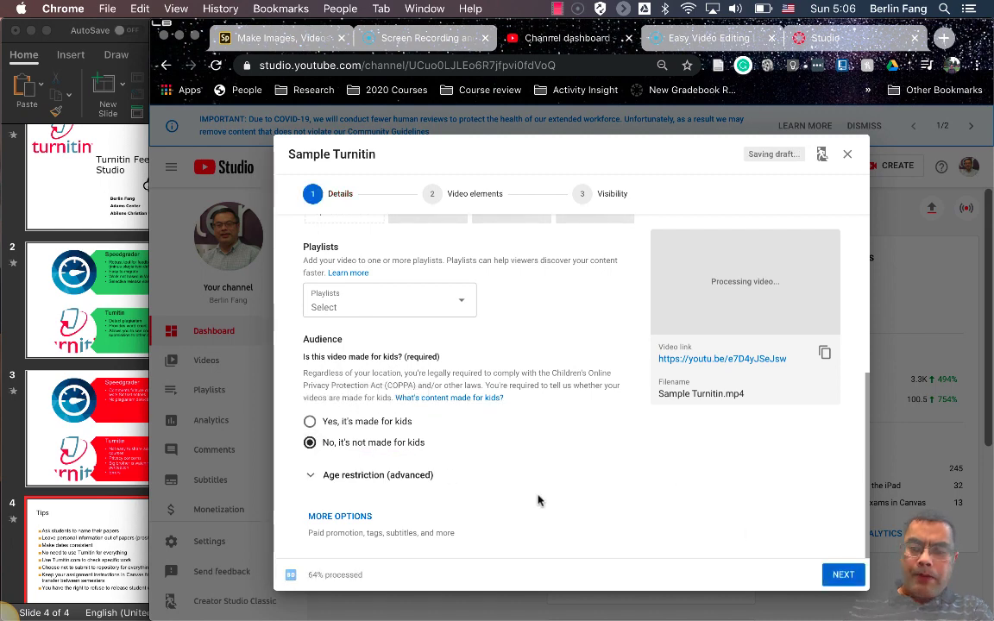
# Set the Sample Turnitin video's visibility to Public and publish it
pyautogui.click(847, 575)
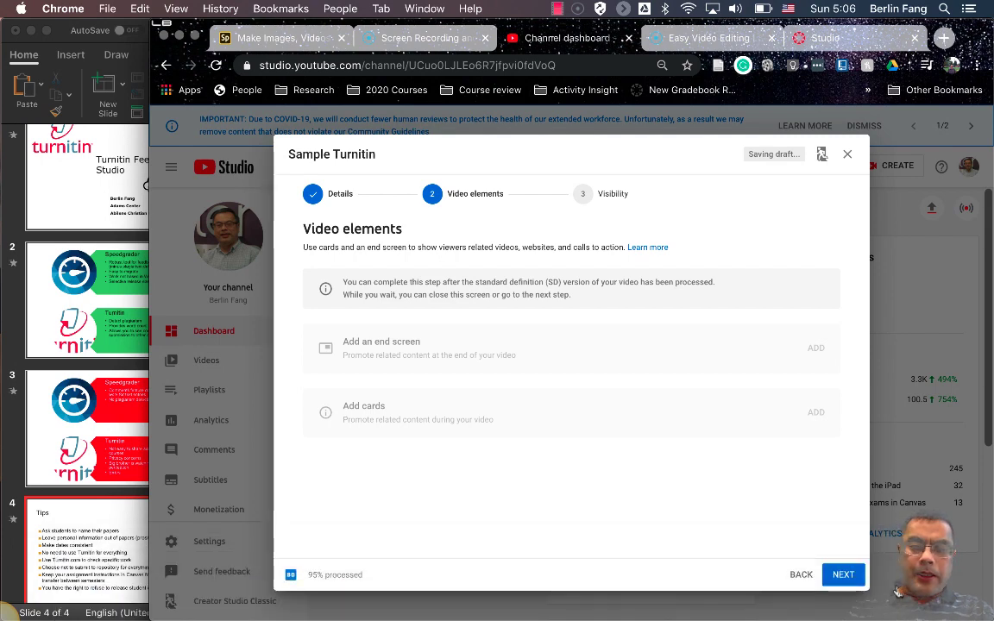
pyautogui.click(845, 575)
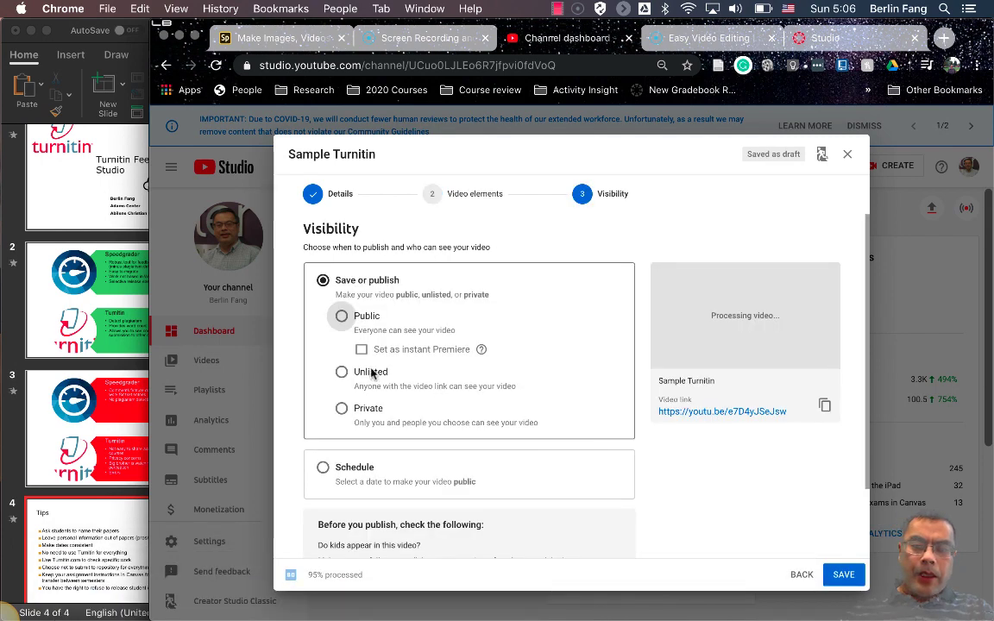
pyautogui.click(343, 318)
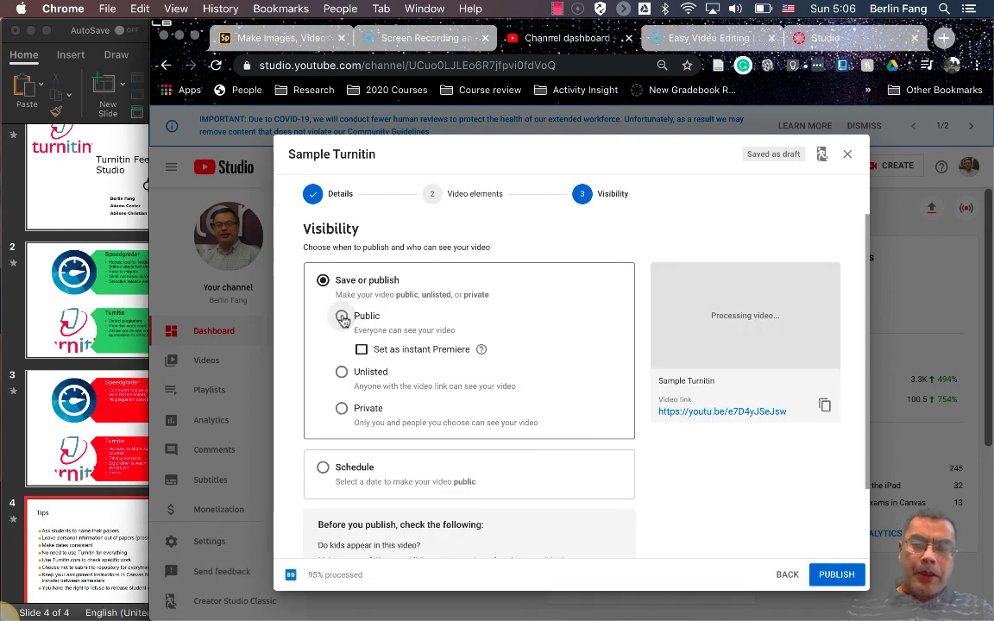
pyautogui.click(836, 575)
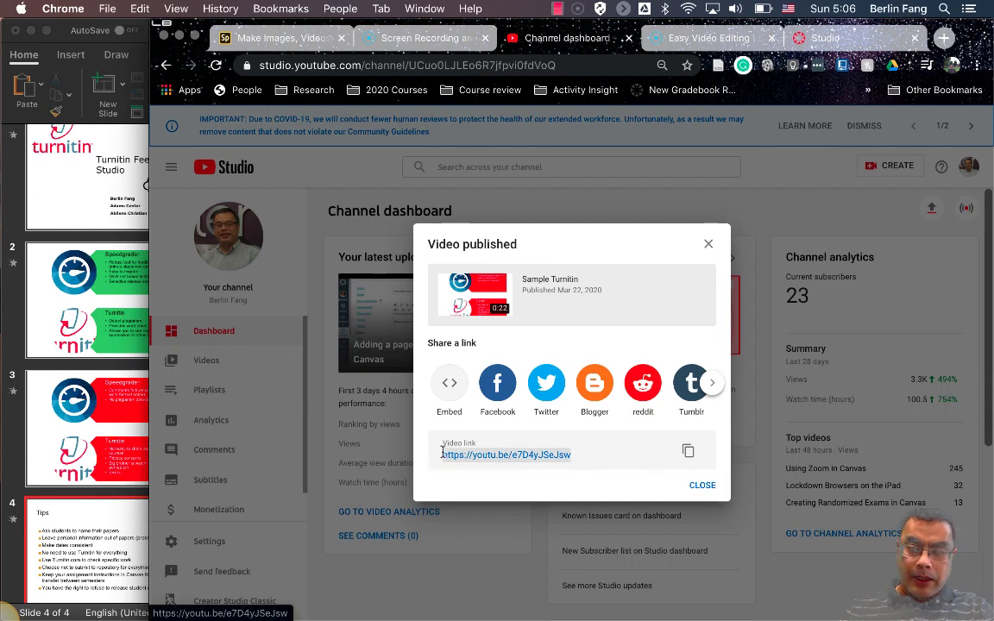
# Copy the Sample Turnitin video link, dismiss the confirmation and return to Canvas Studio
pyautogui.moveTo(441, 453); pyautogui.dragTo(462, 492)
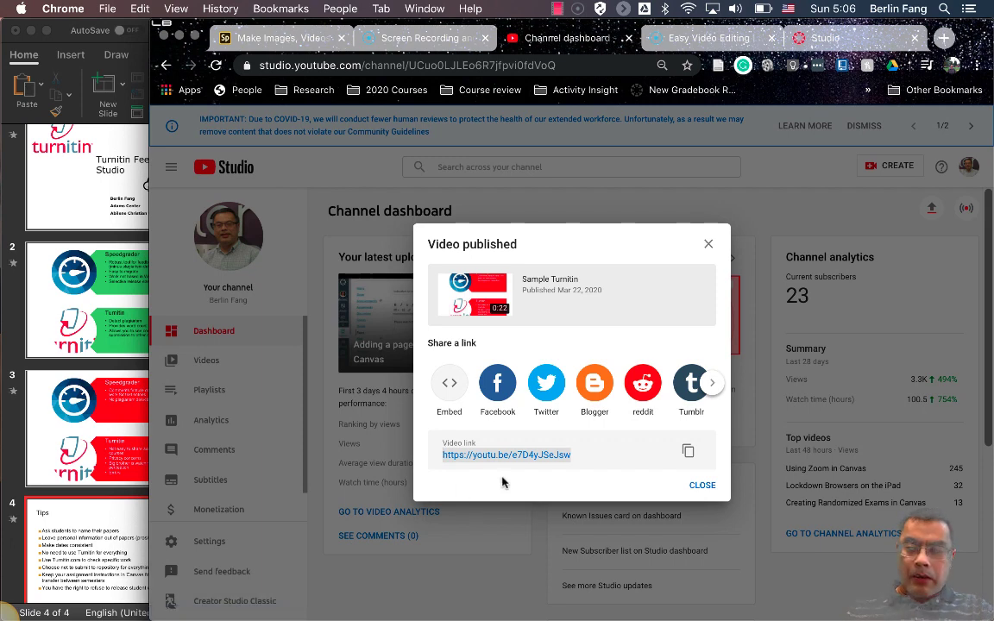
pyautogui.click(688, 450)
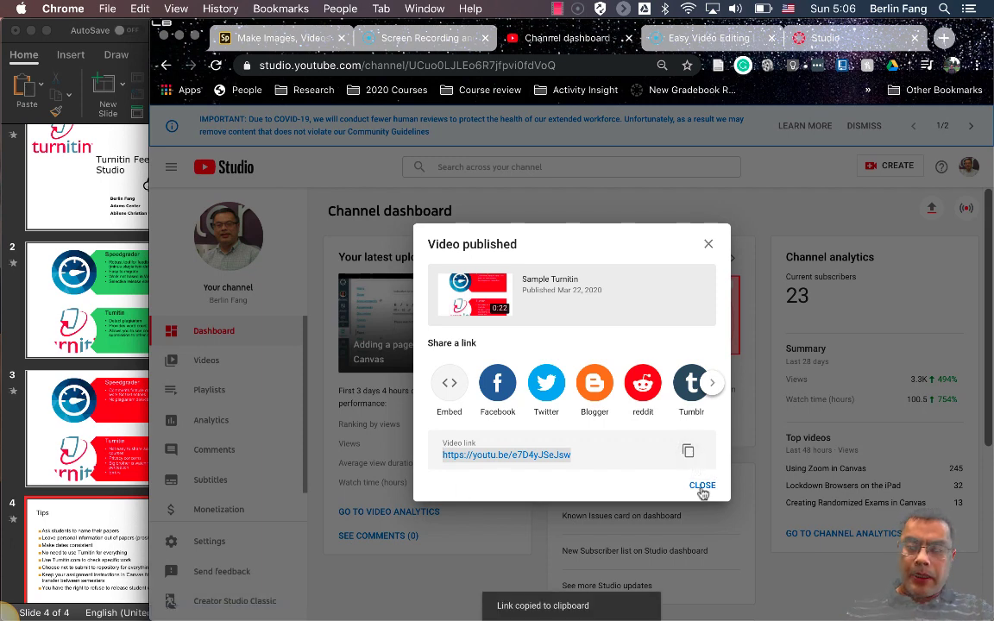
pyautogui.click(702, 485)
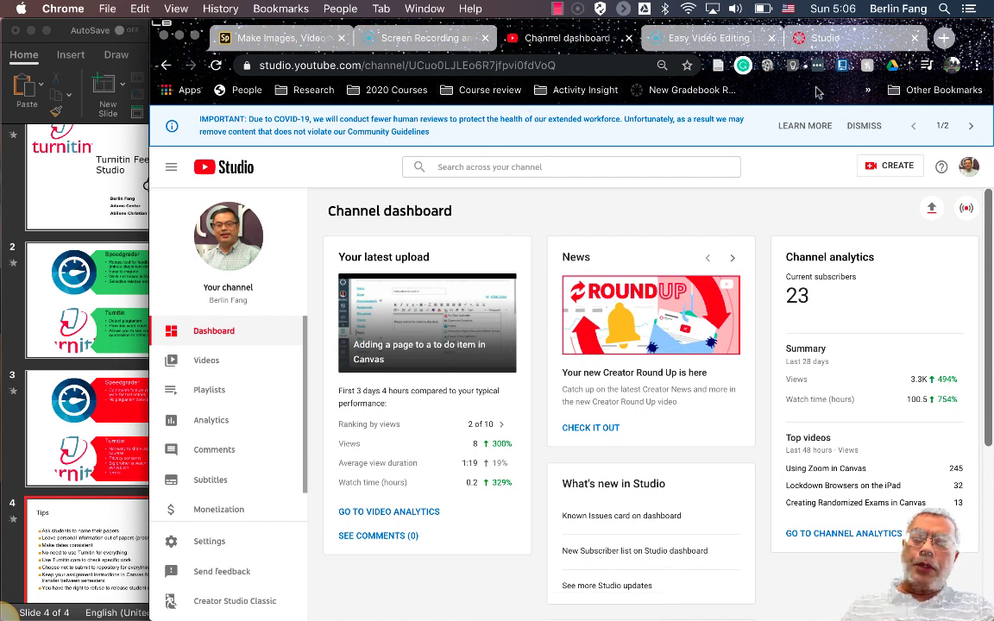
pyautogui.click(835, 39)
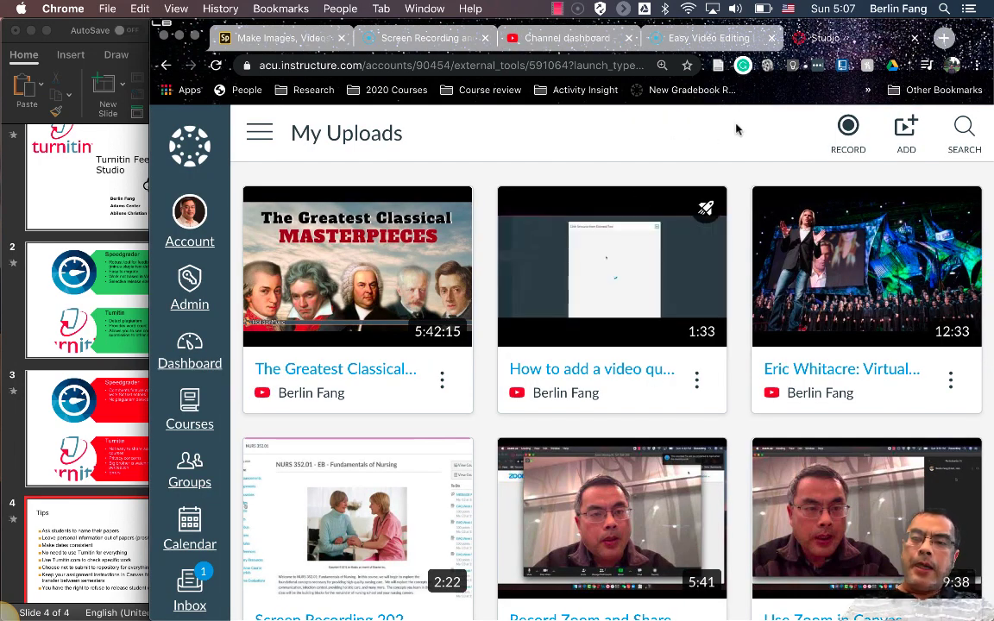
# Paste the Sample Turnitin YouTube link into My Uploads, then reopen the add-media dialog
pyautogui.click(907, 139)
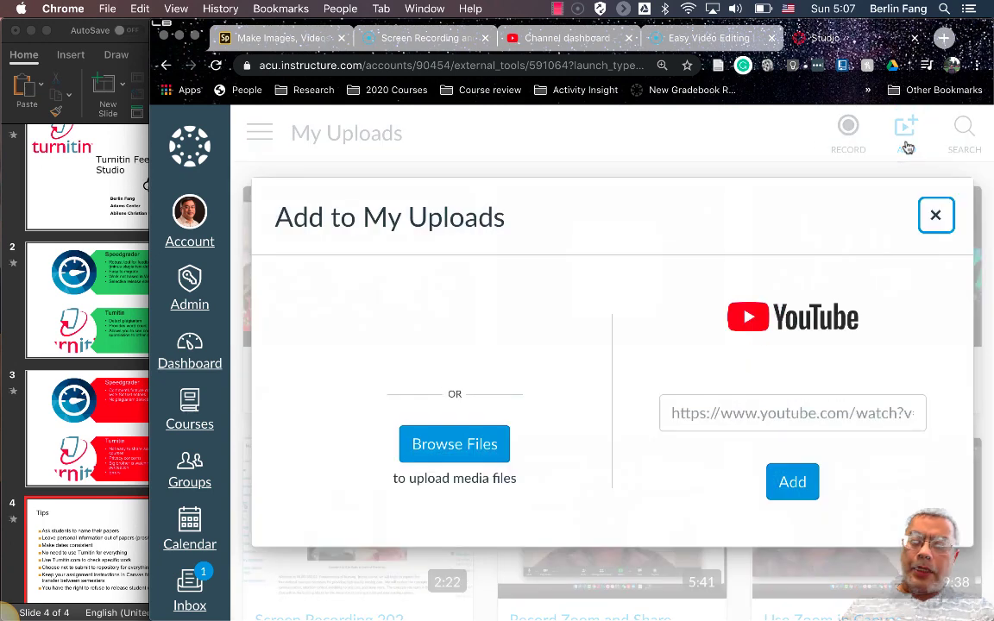
pyautogui.click(727, 412)
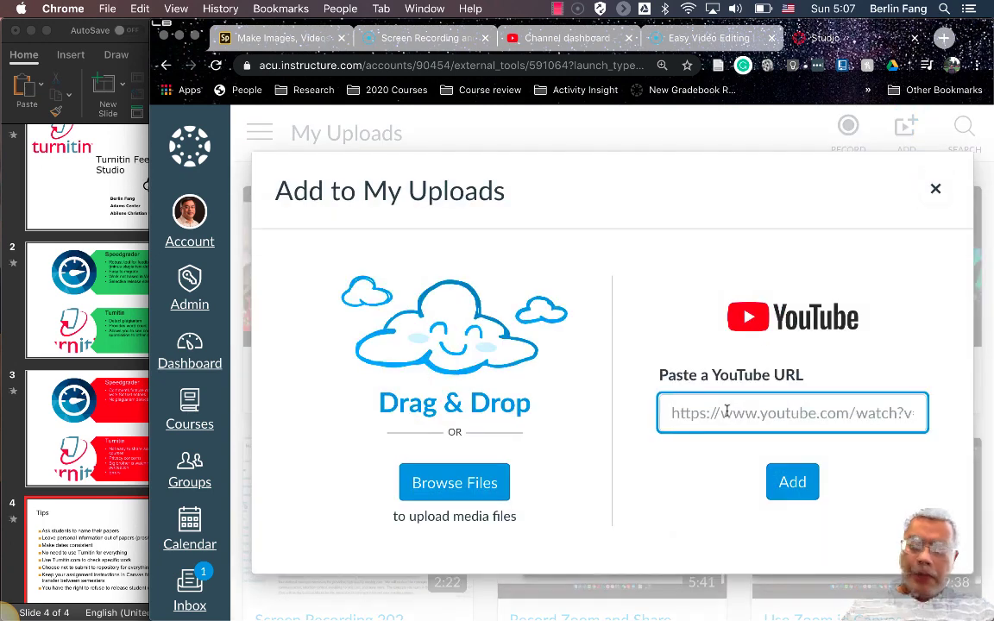
pyautogui.press('super+v')
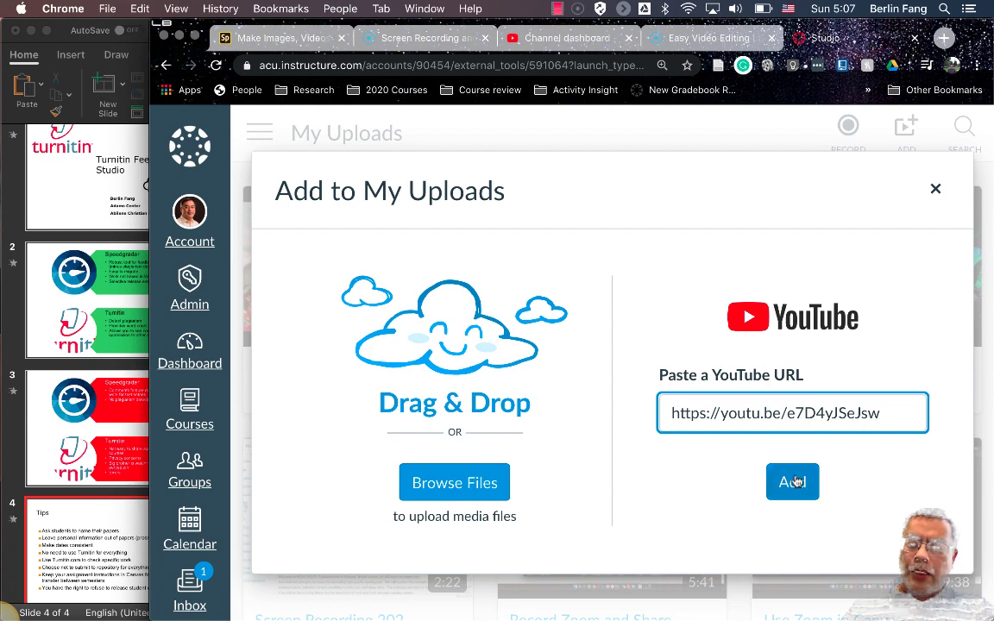
pyautogui.click(794, 483)
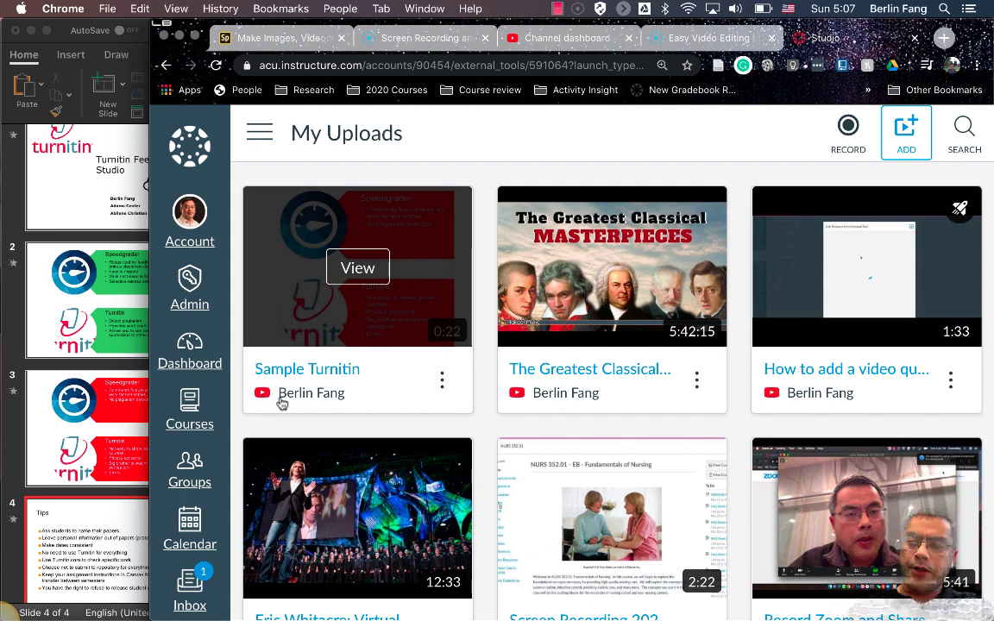
pyautogui.scroll(-2, 347, 407)
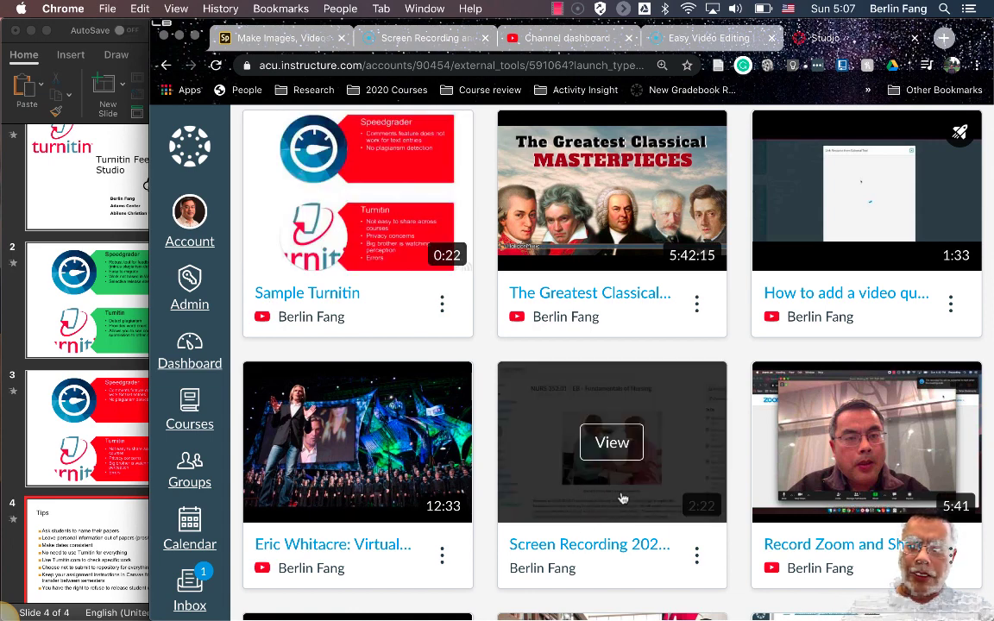
pyautogui.scroll(2, 464, 328)
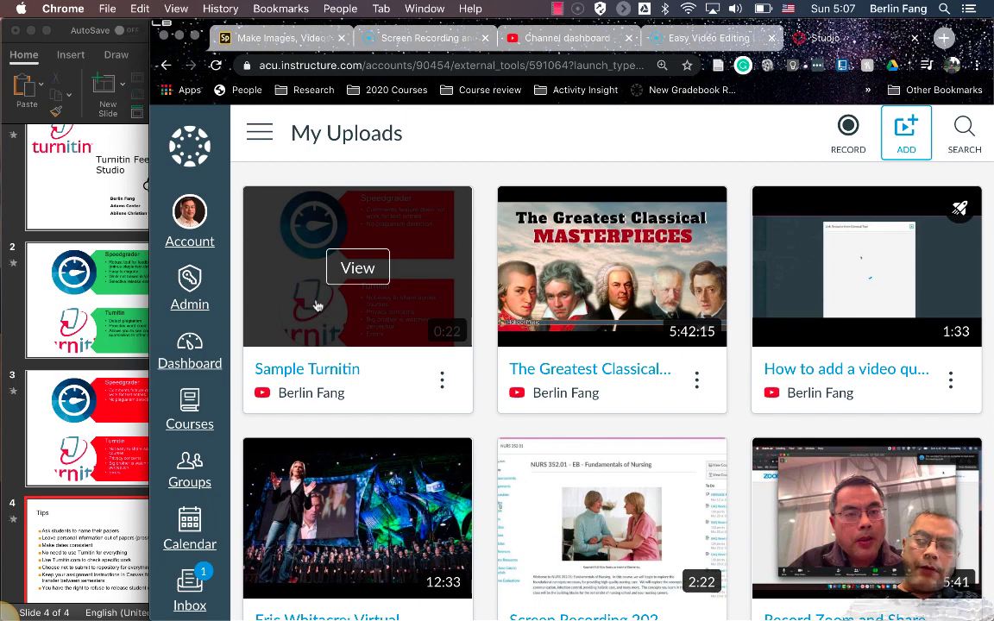
pyautogui.click(907, 134)
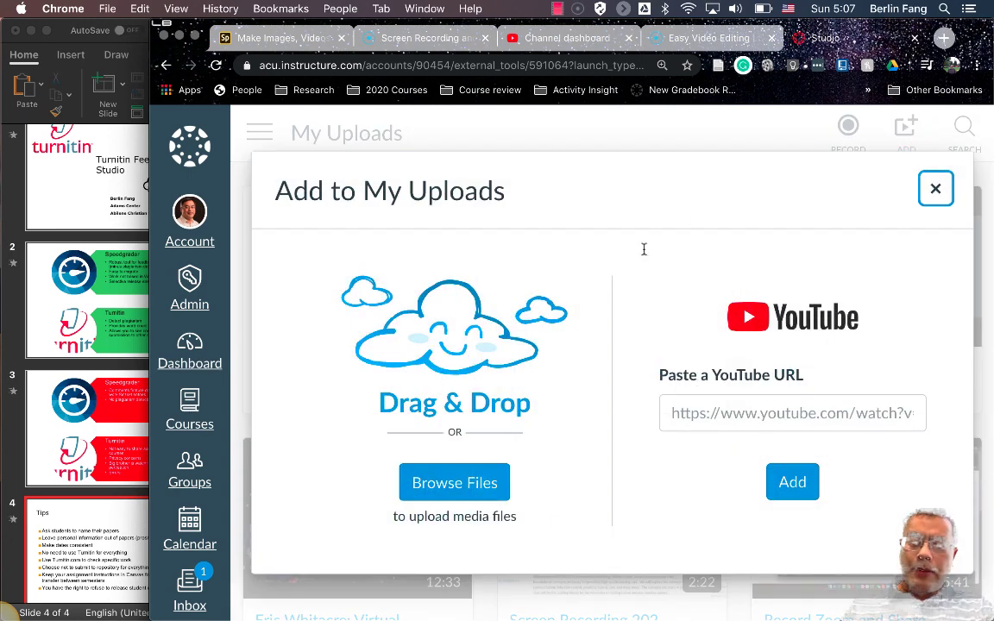
# Upload the Sample Turnitin video file directly from Browse Files into My Uploads
pyautogui.click(459, 489)
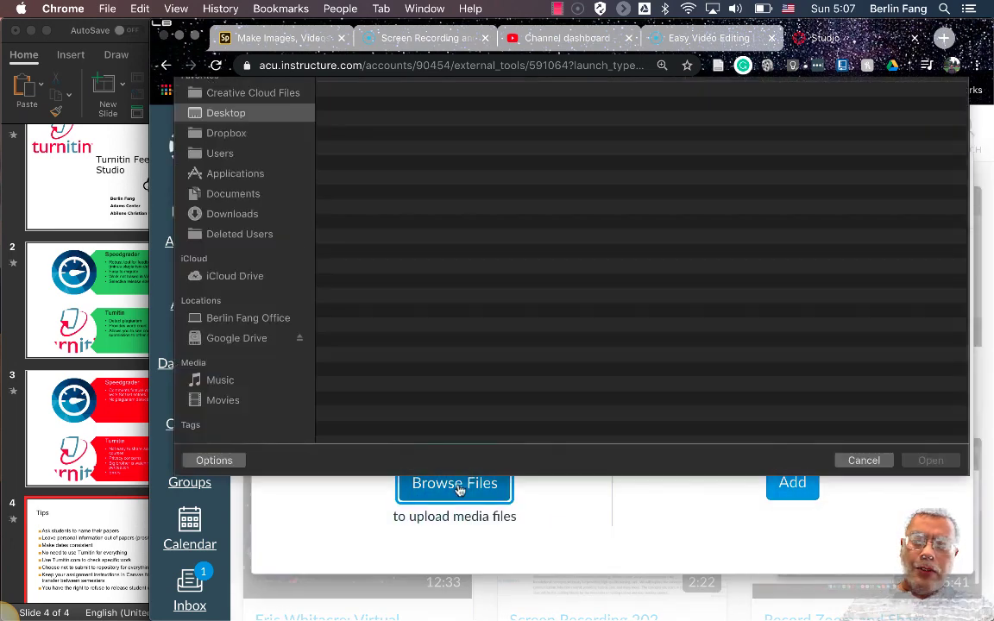
pyautogui.press('Escape')
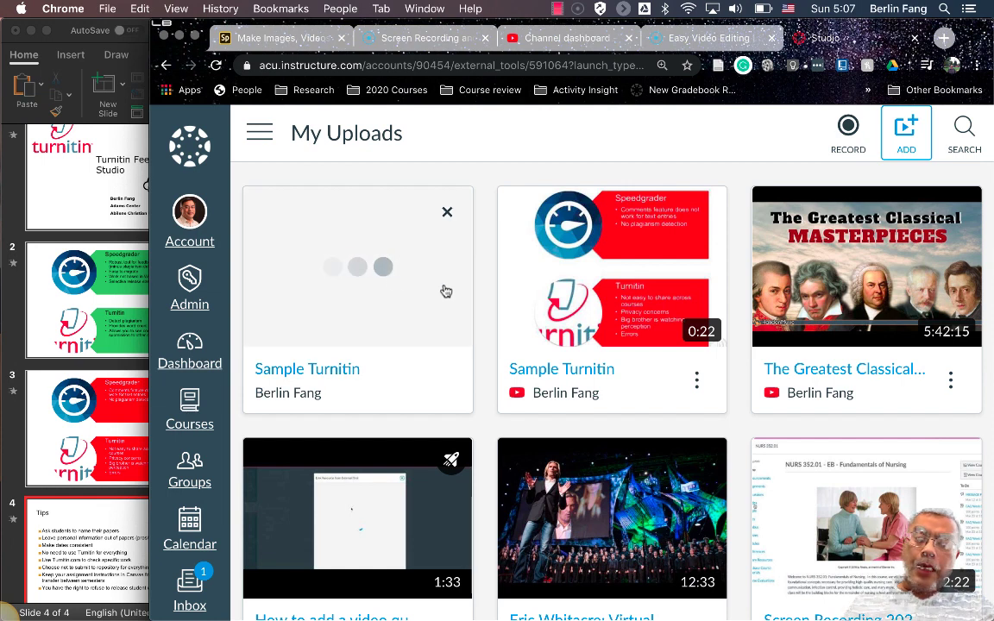
pyautogui.moveTo(574, 286)
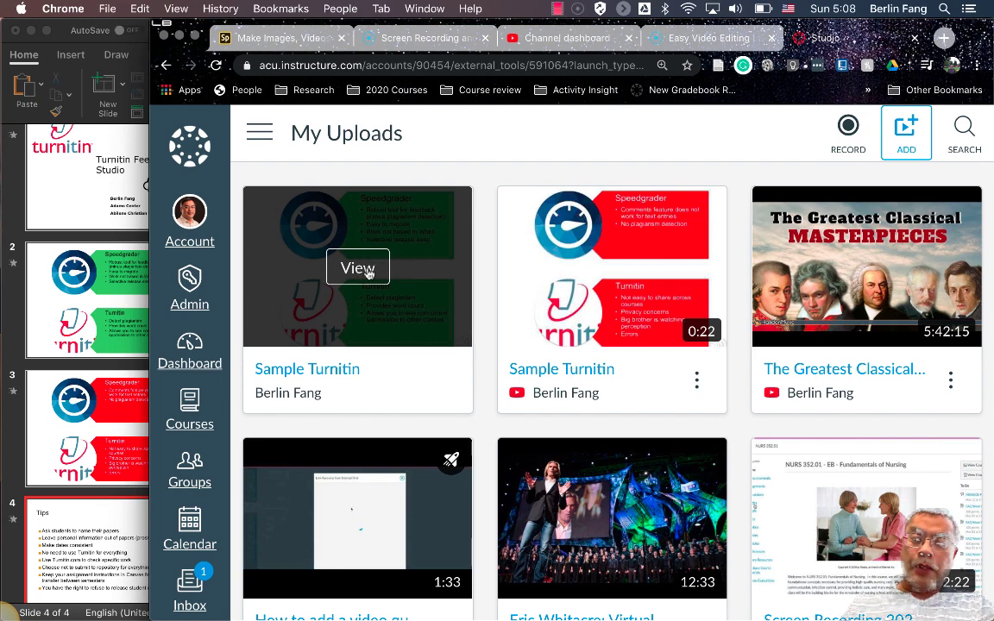
# Generate a public link and embed code for the uploaded Sample Turnitin video, then list Courses
pyautogui.click(368, 271)
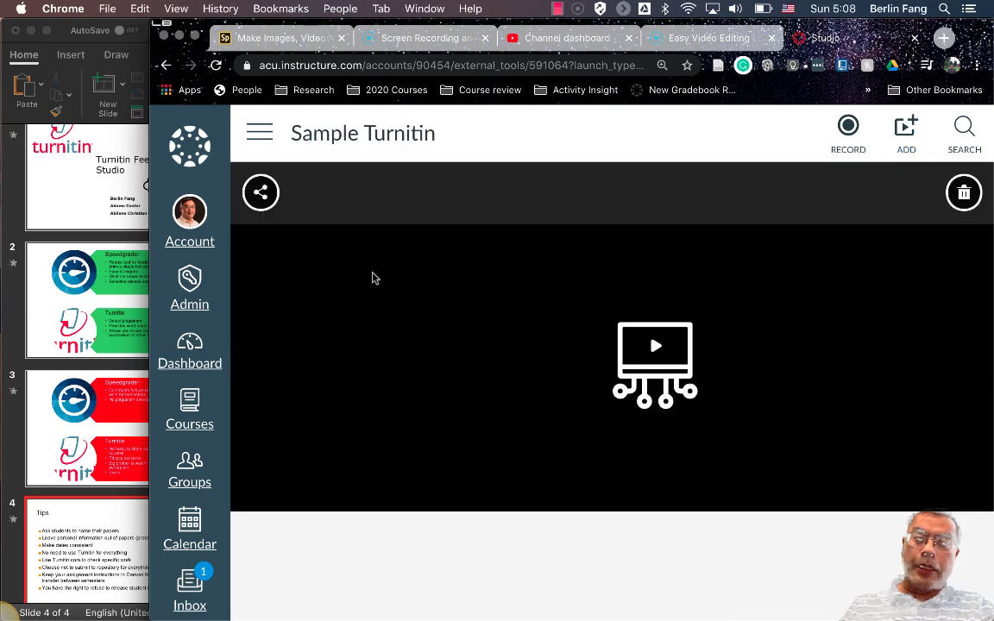
pyautogui.click(261, 192)
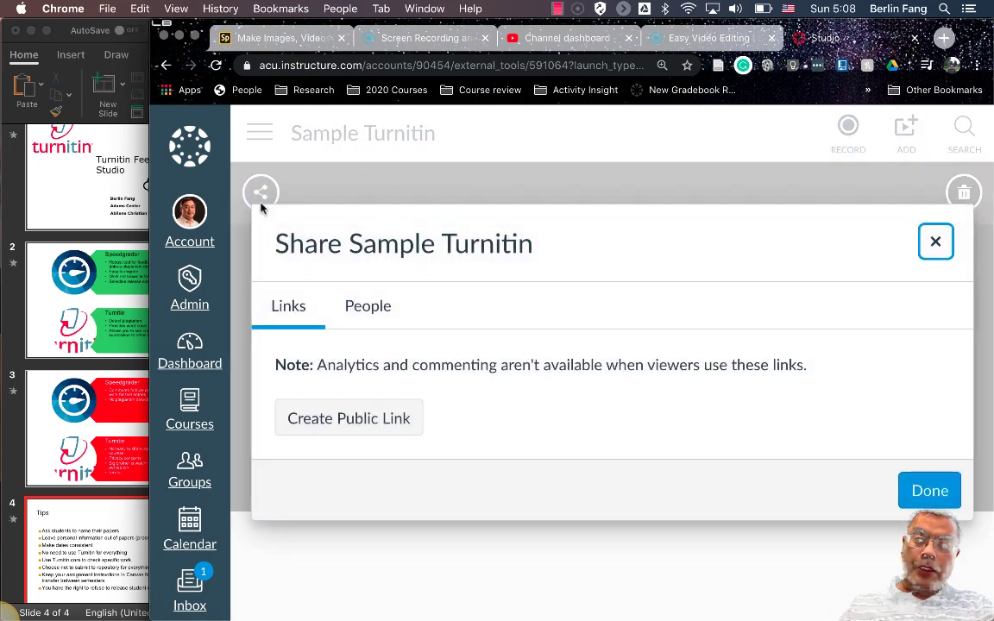
pyautogui.click(382, 420)
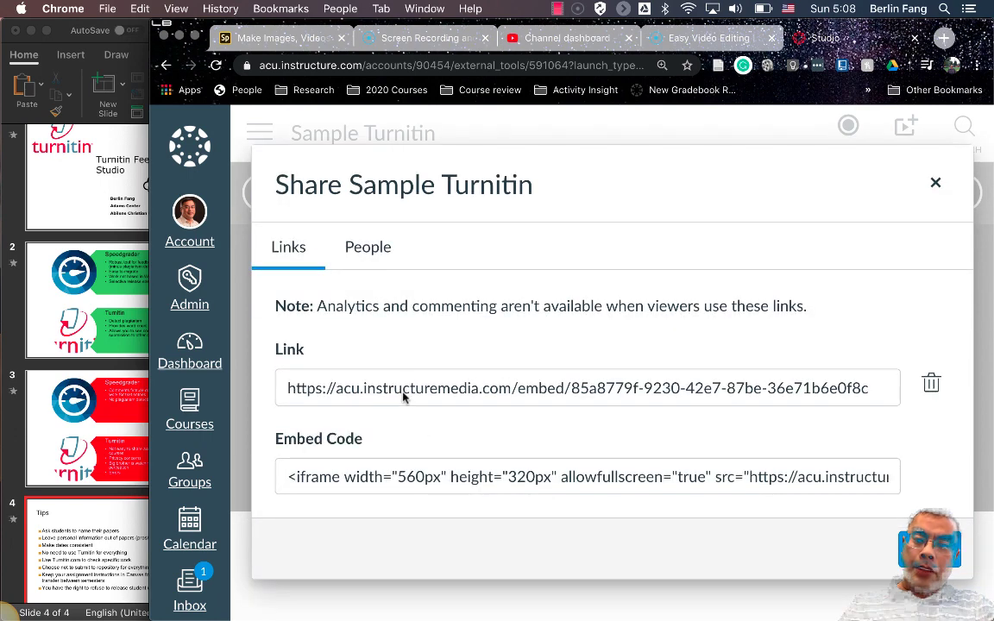
pyautogui.click(937, 186)
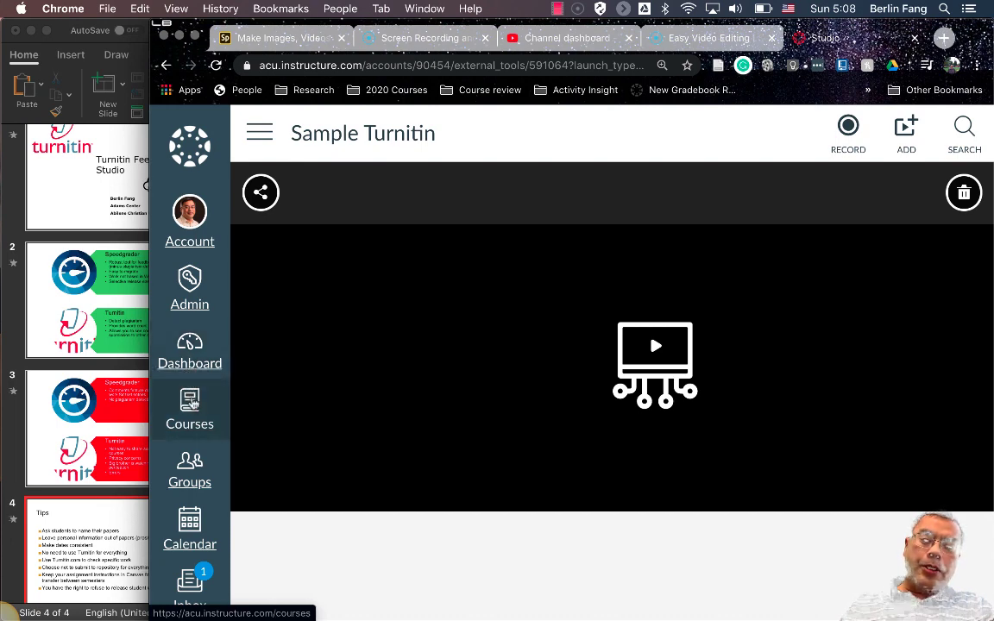
pyautogui.click(193, 412)
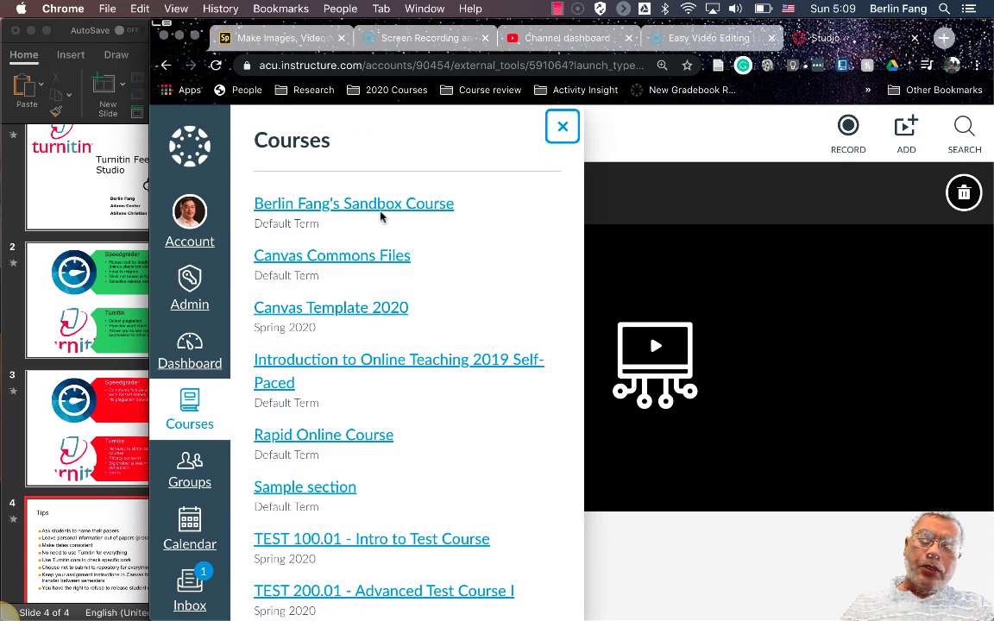
# Go to the Modules list of the Sample section course
pyautogui.click(340, 488)
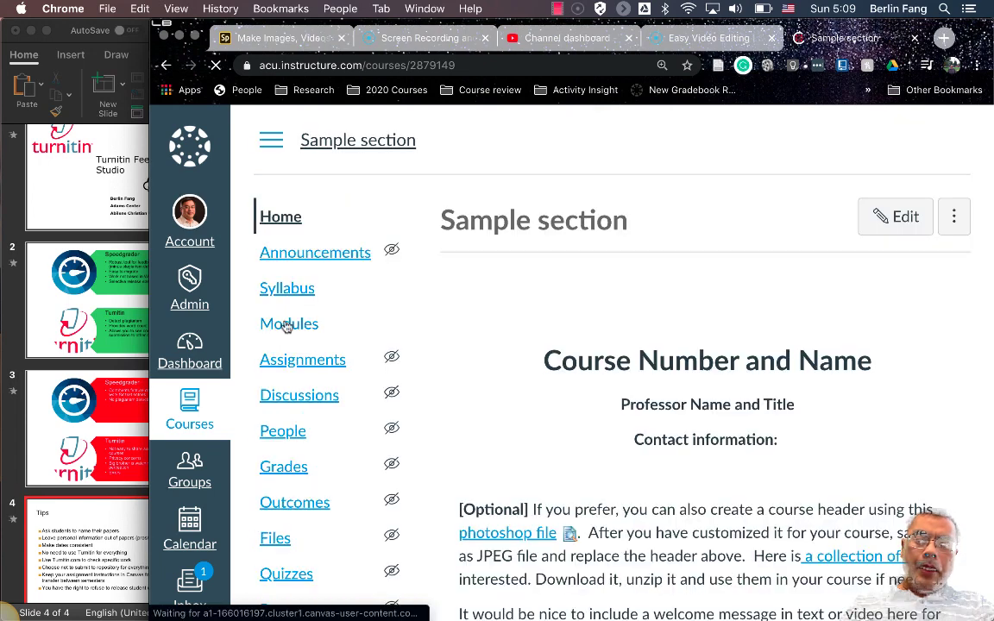
pyautogui.click(286, 326)
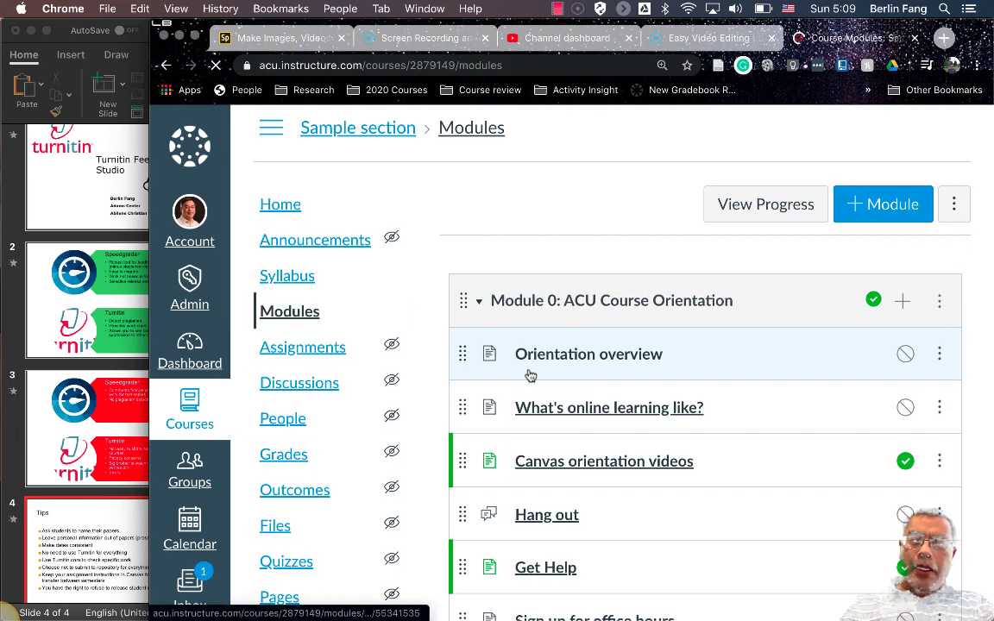
pyautogui.scroll(-3, 530, 376)
pyautogui.scroll(-5, 530, 375)
pyautogui.scroll(6, 528, 374)
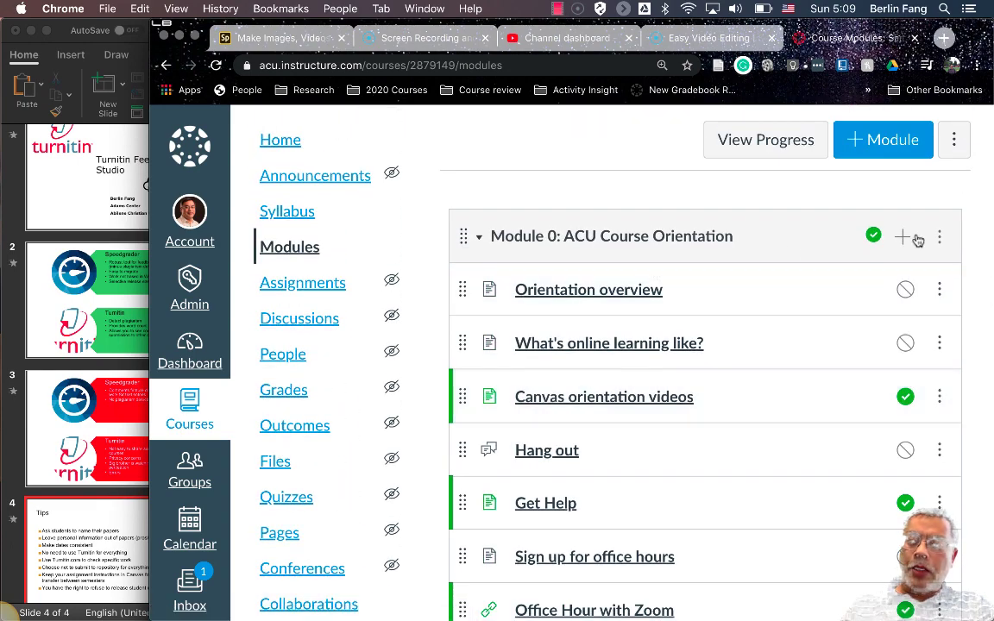
# Add a new page named 'Using Turnitin' to Module 0: ACU Course Orientation
pyautogui.click(903, 237)
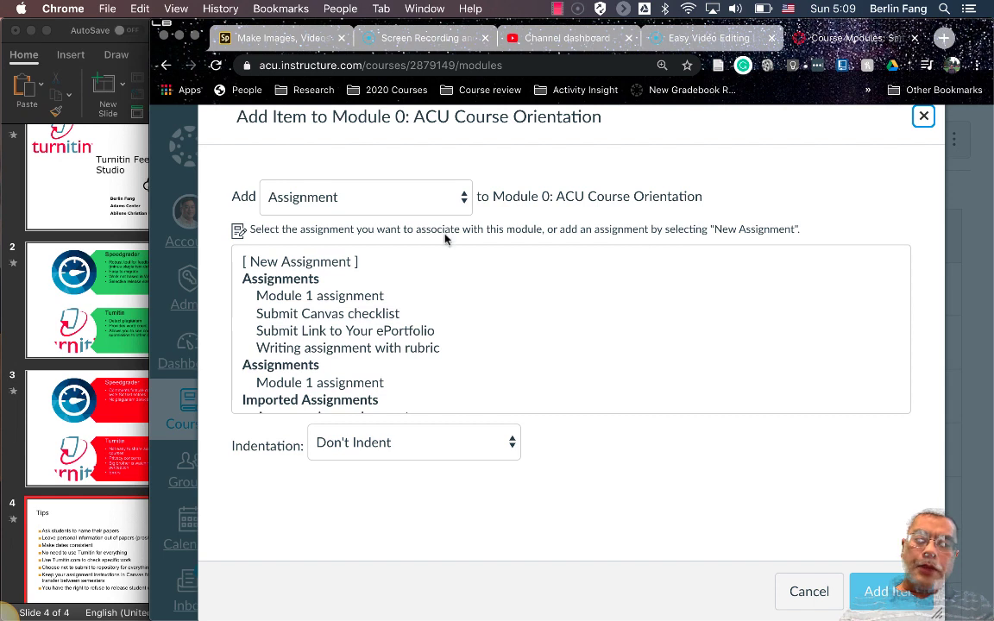
pyautogui.click(326, 202)
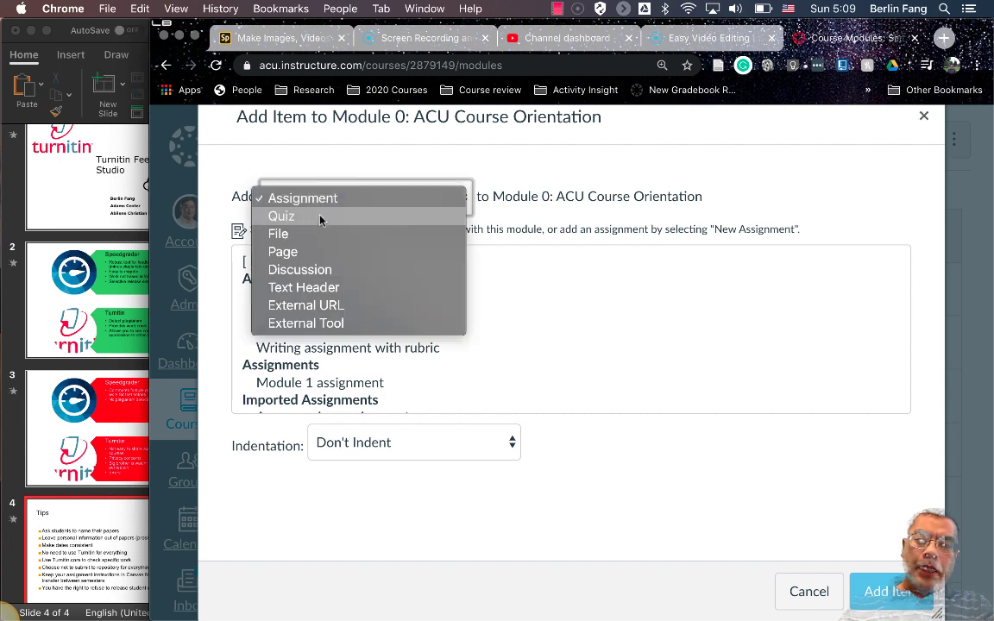
pyautogui.click(289, 251)
pyautogui.click(309, 262)
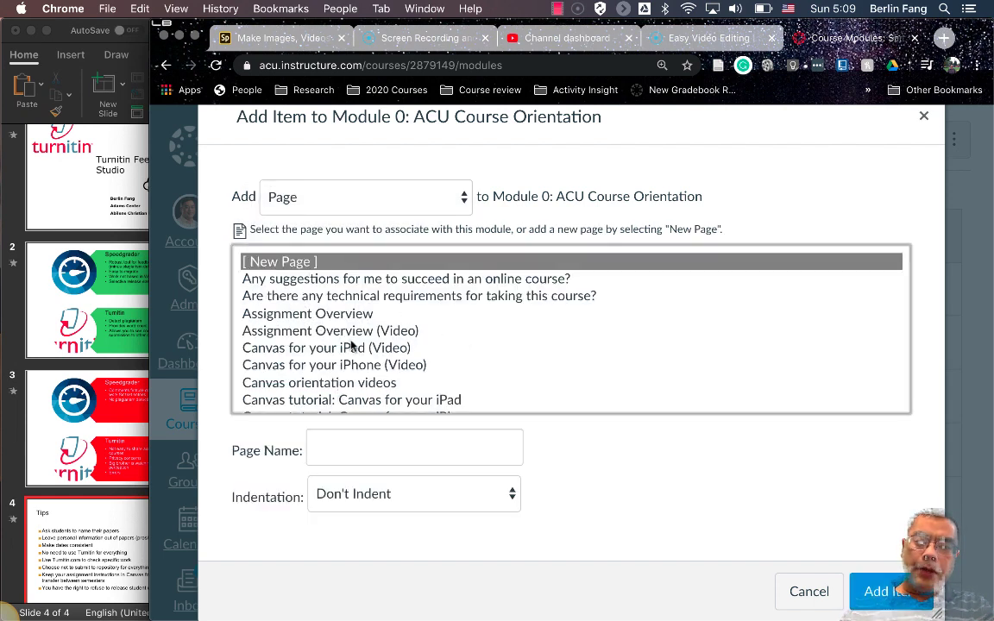
pyautogui.click(355, 442)
pyautogui.write('Using')
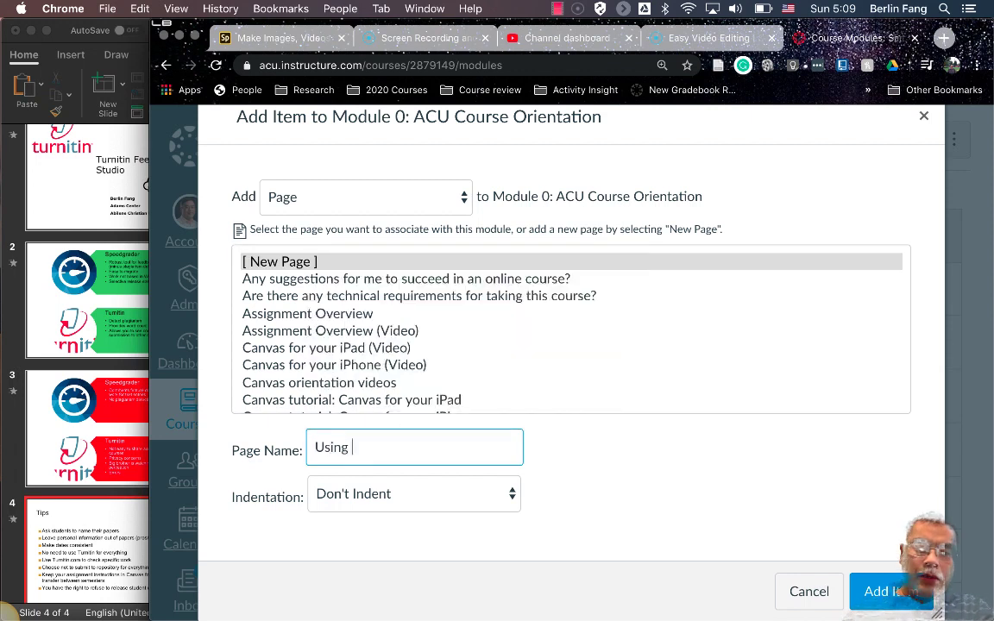
pyautogui.write(' Turnitin')
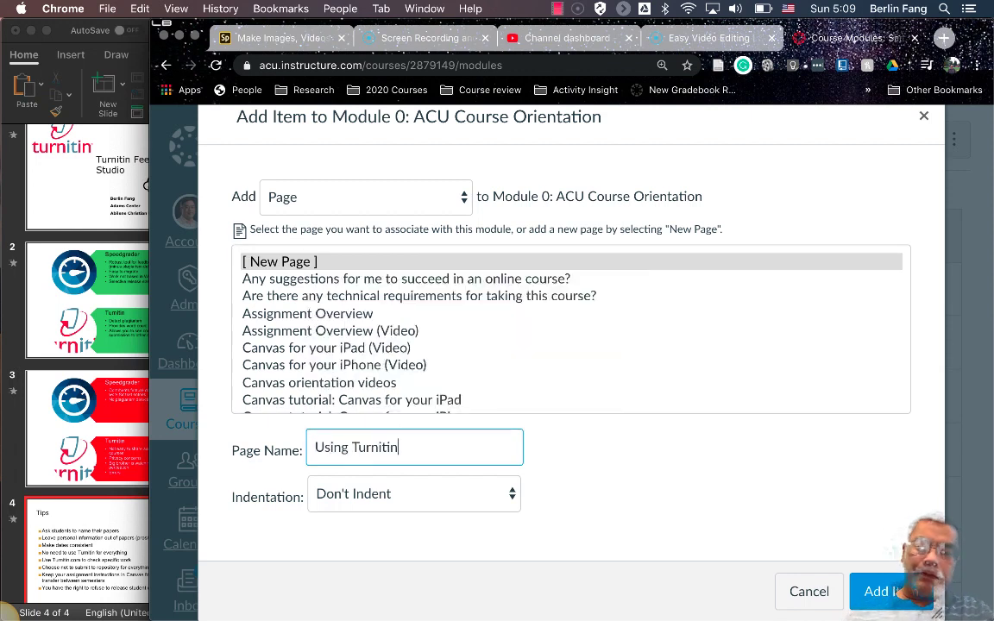
pyautogui.click(898, 592)
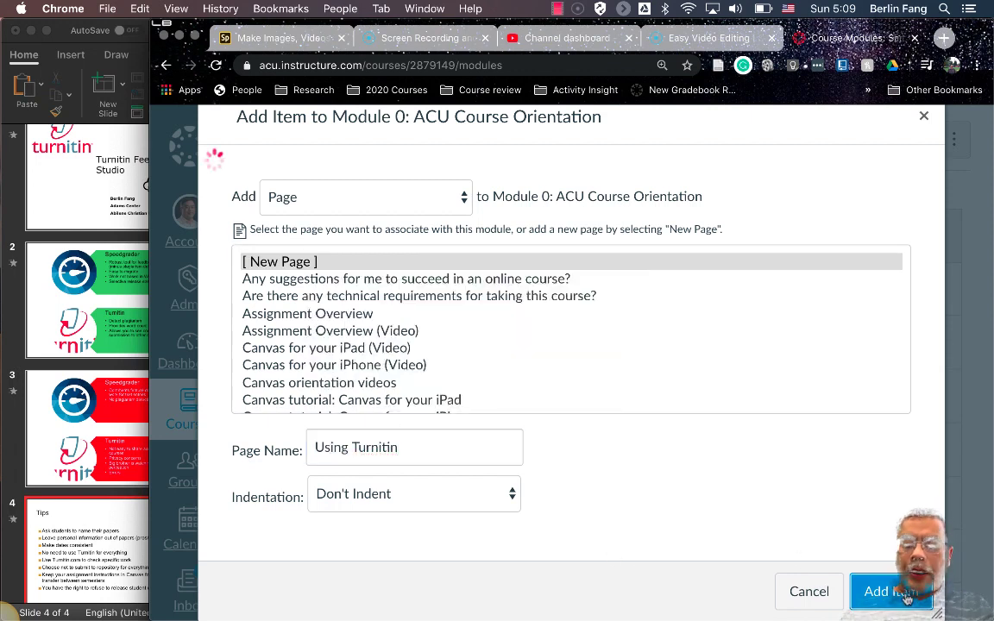
pyautogui.scroll(-5, 760, 467)
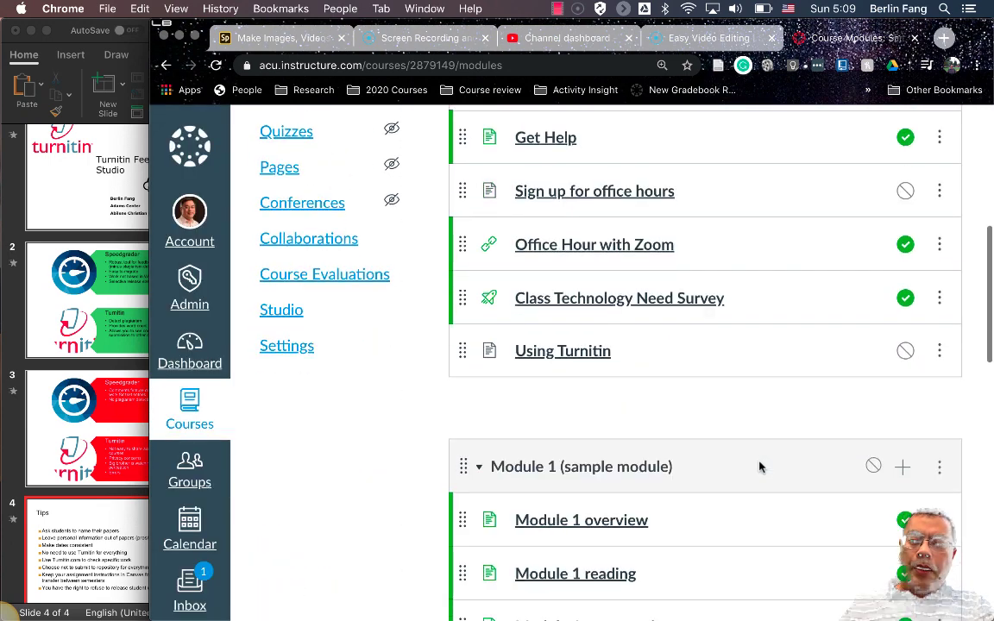
# Edit the Using Turnitin page and launch Studio from the More External Tools list
pyautogui.click(574, 358)
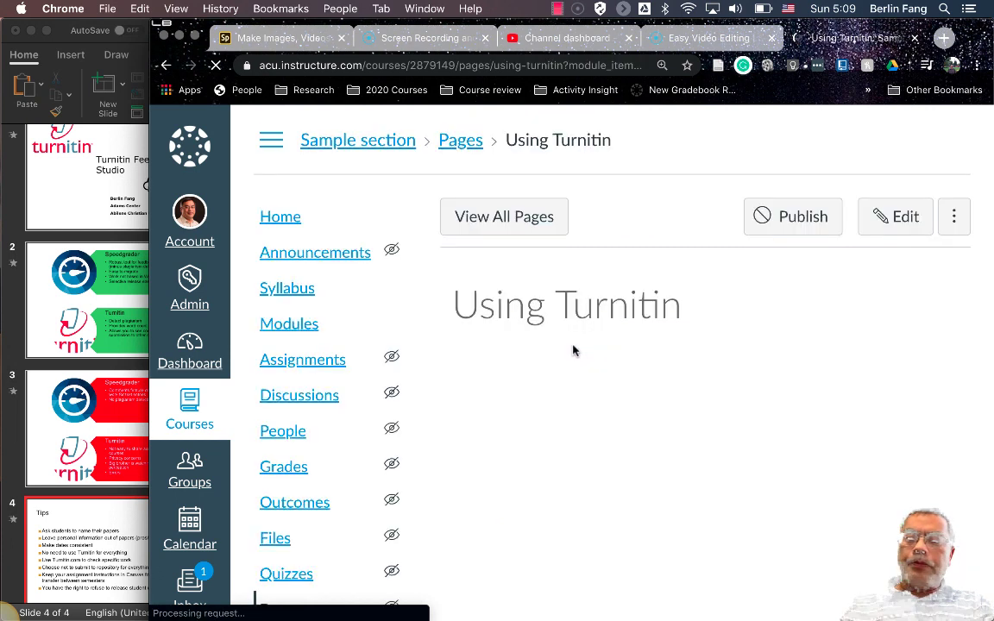
pyautogui.click(917, 220)
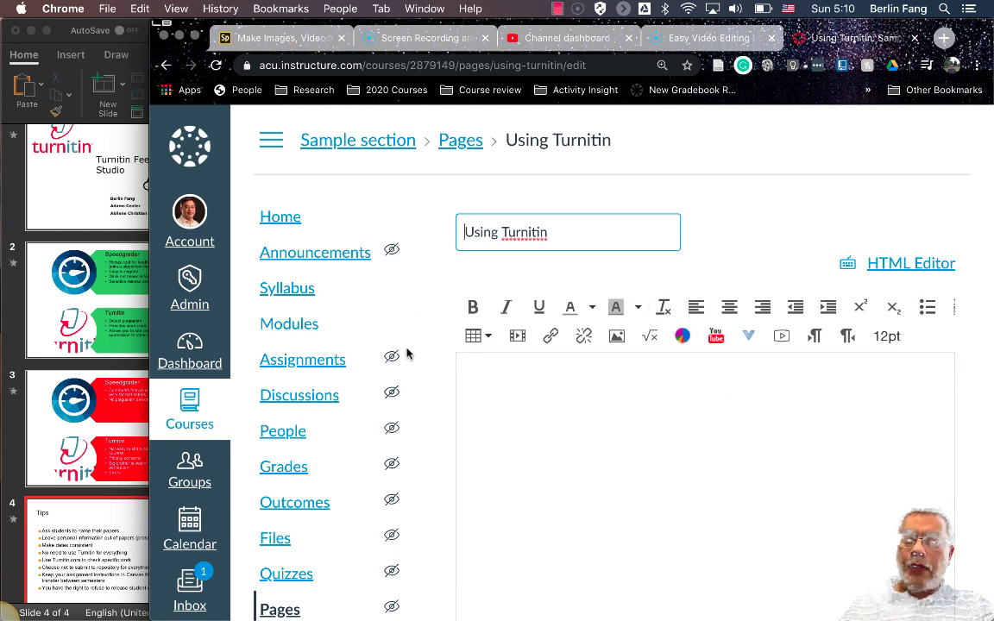
pyautogui.click(750, 342)
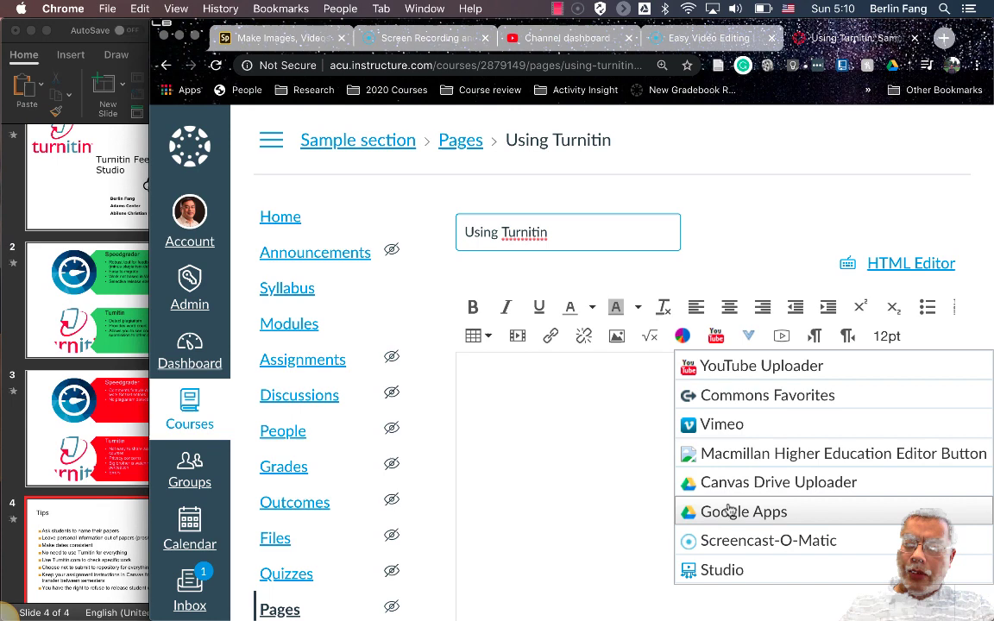
pyautogui.click(730, 571)
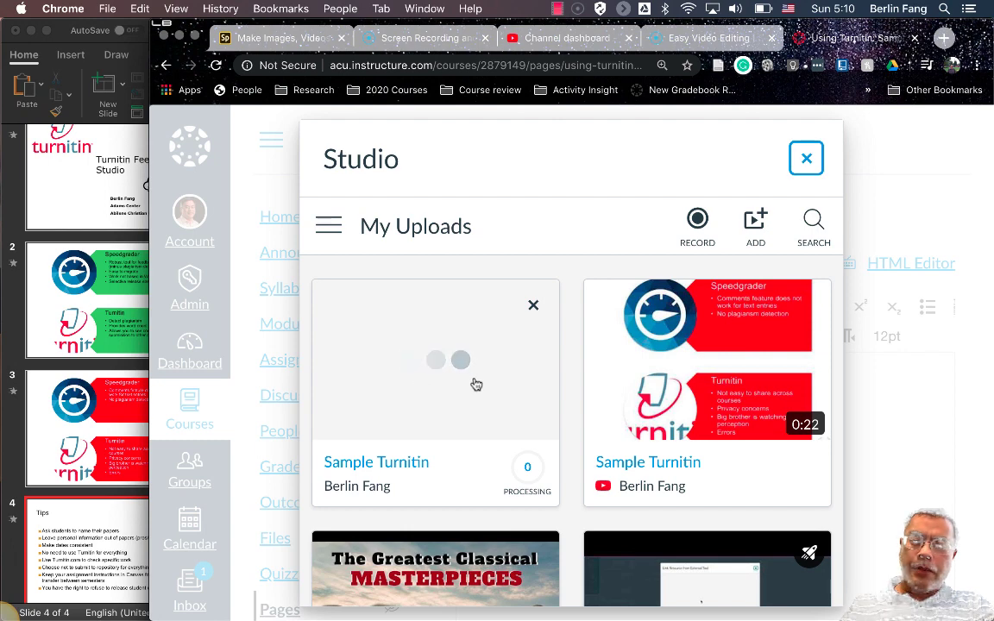
# Select the YouTube-linked Sample Turnitin video and embed it with Allow Comments on
pyautogui.moveTo(715, 366)
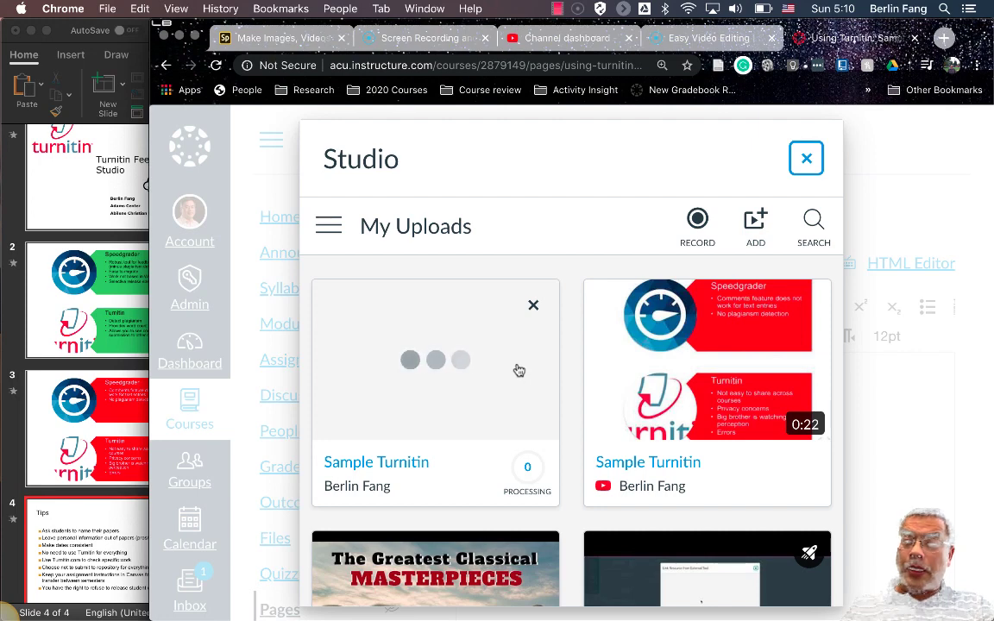
pyautogui.moveTo(657, 395)
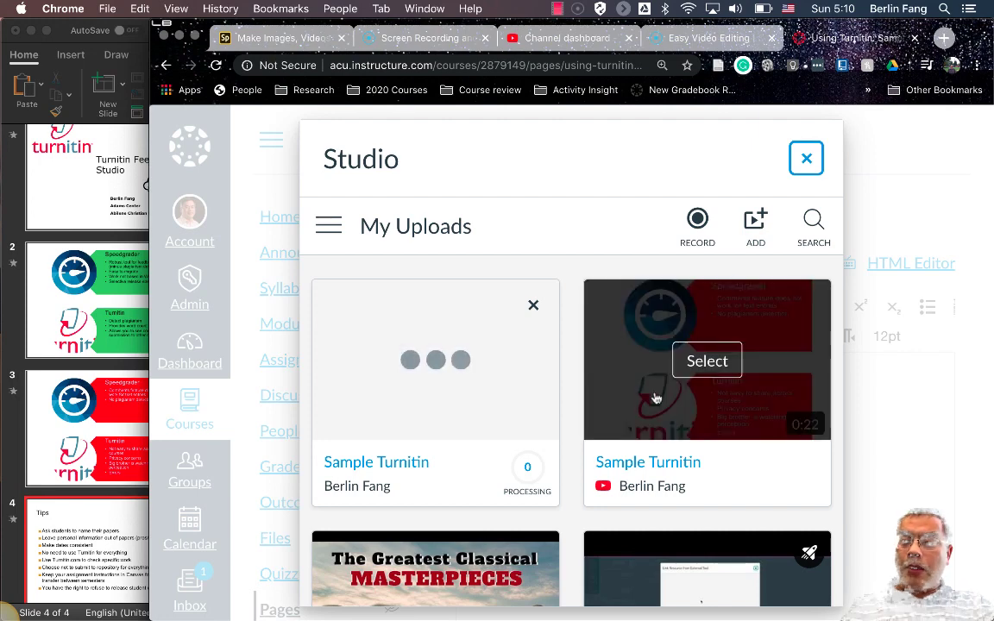
pyautogui.click(707, 362)
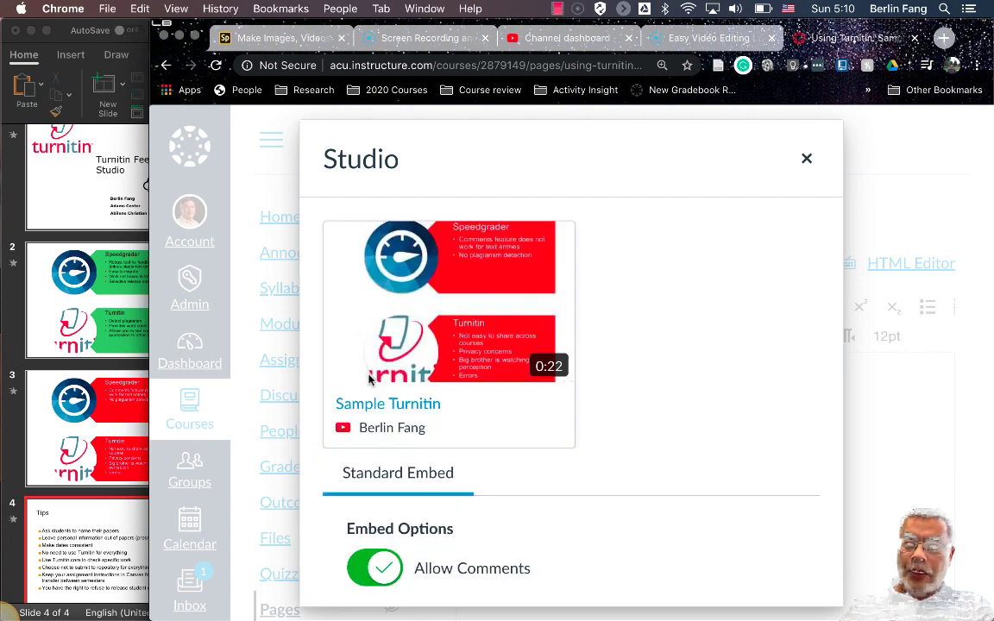
pyautogui.scroll(-3, 371, 371)
pyautogui.scroll(2, 380, 345)
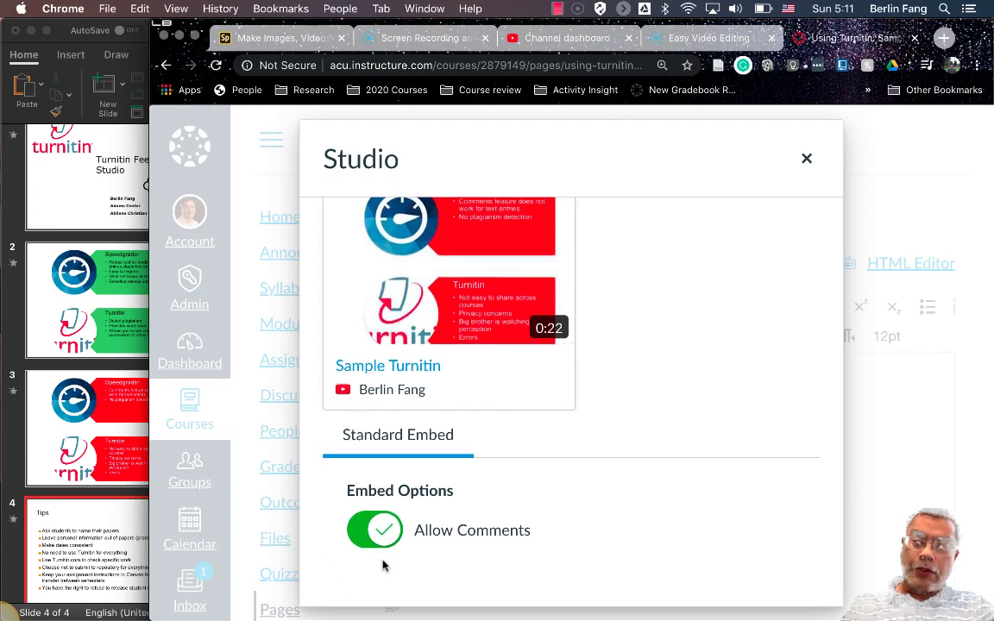
pyautogui.scroll(-3, 377, 558)
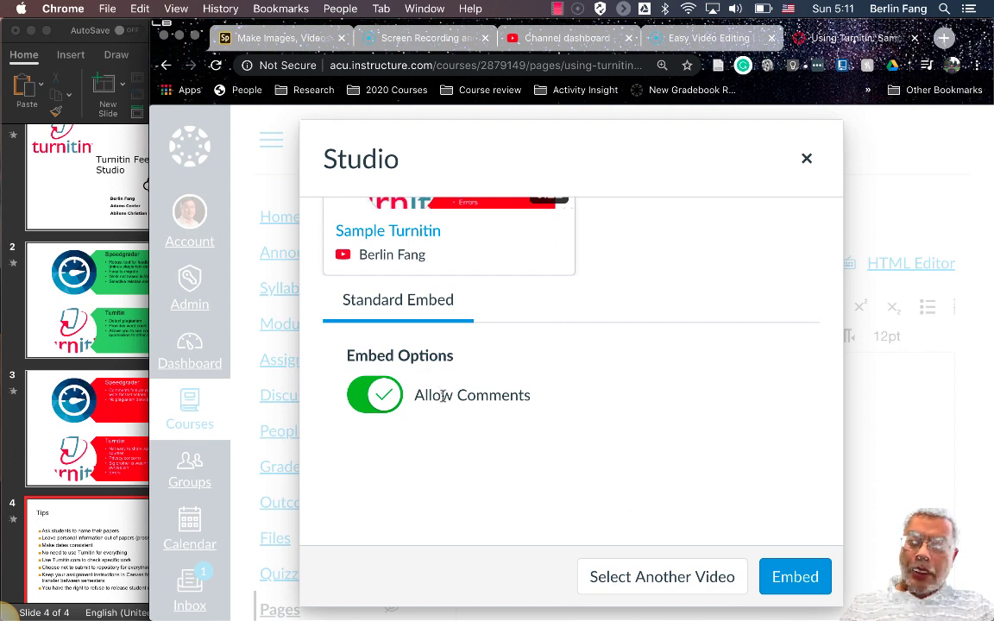
pyautogui.click(813, 577)
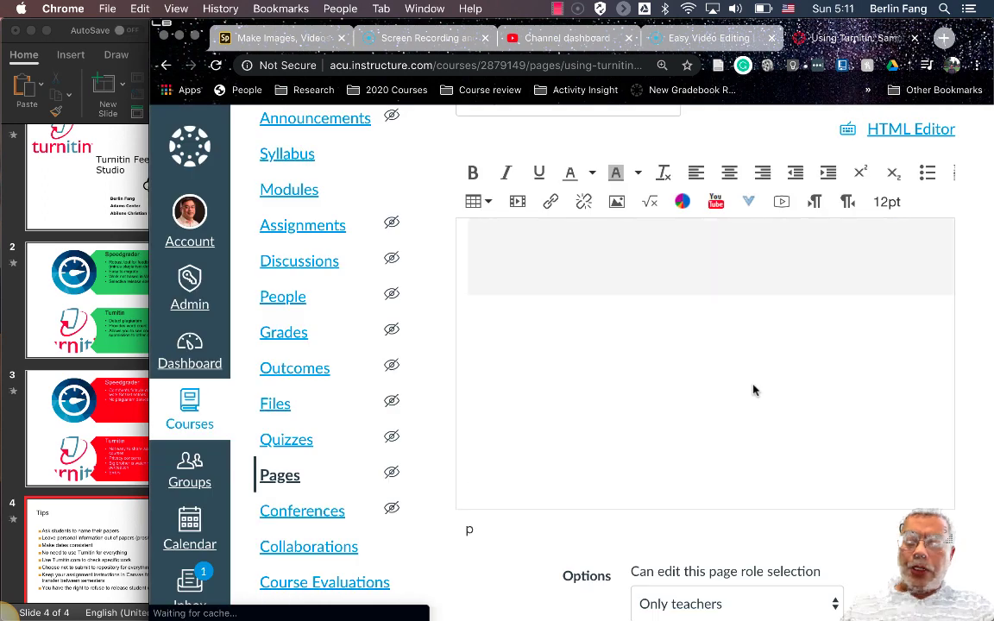
# Save and publish the Using Turnitin page
pyautogui.scroll(-5, 753, 393)
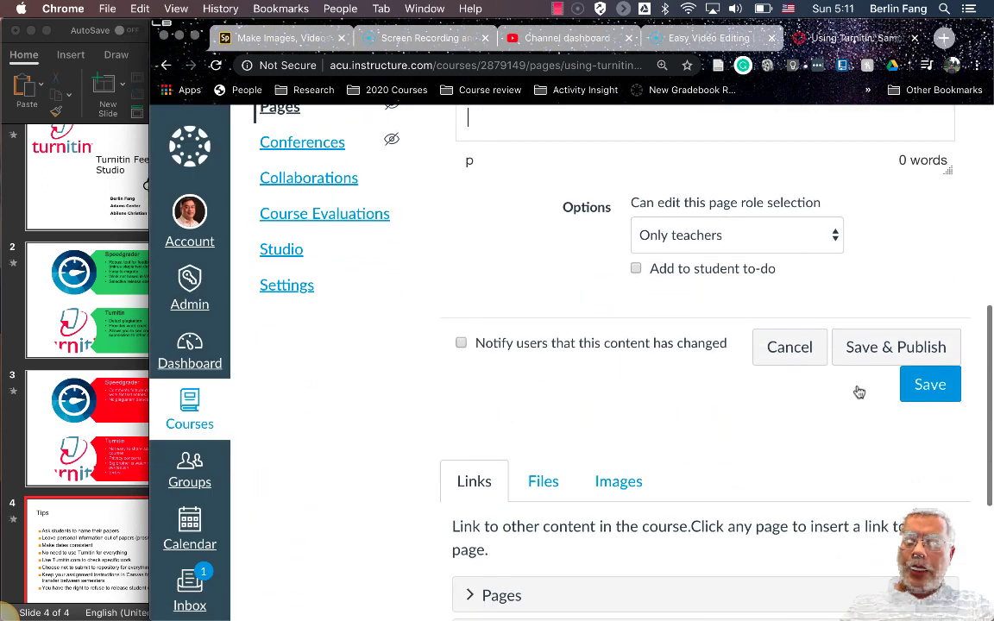
pyautogui.click(888, 349)
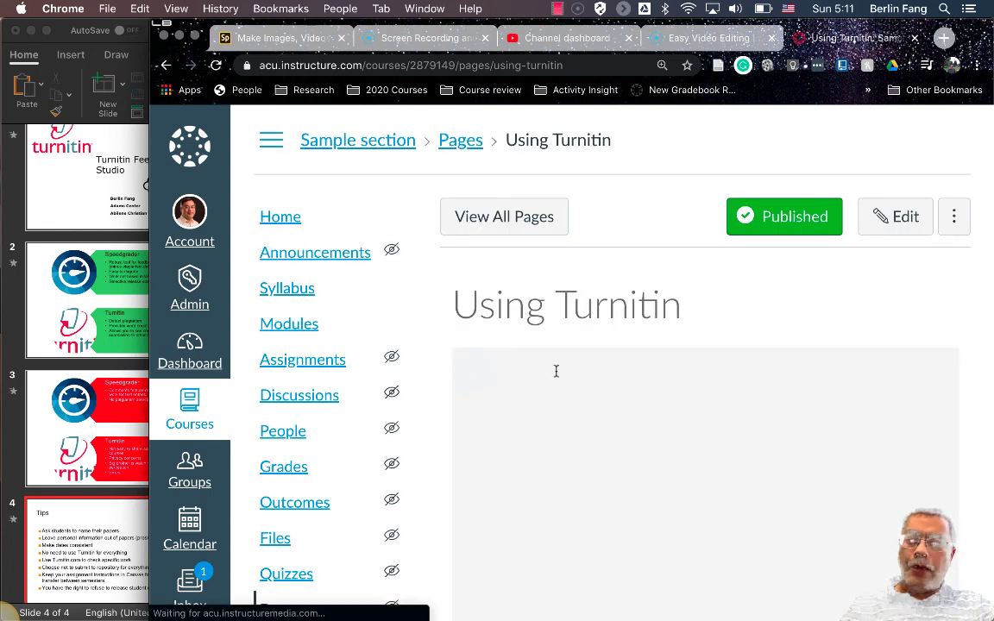
pyautogui.scroll(-1, 557, 375)
pyautogui.scroll(-2, 559, 341)
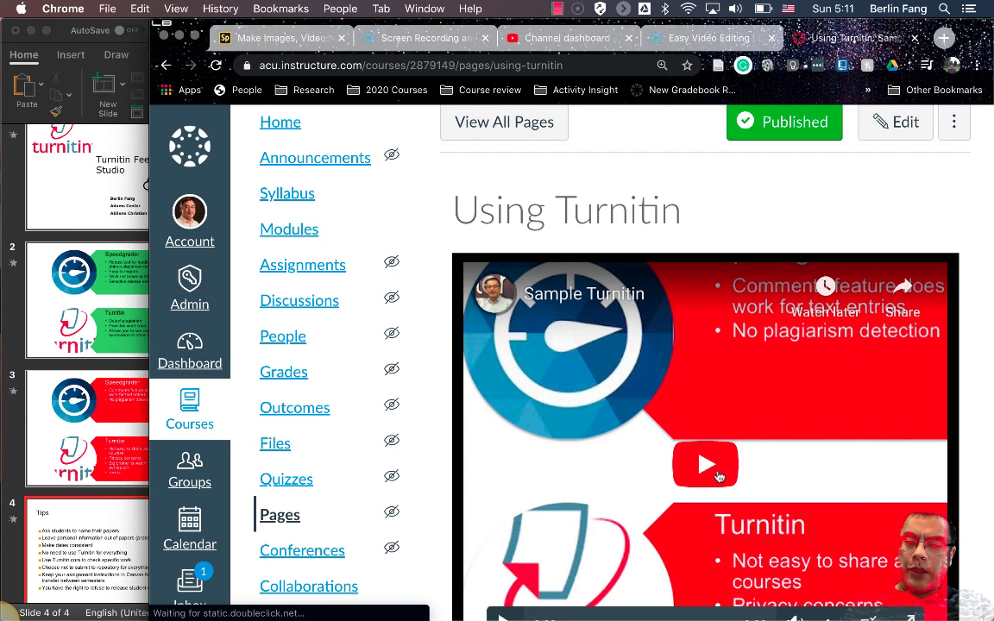
# Play the embedded Sample Turnitin video briefly, then pause it
pyautogui.click(714, 473)
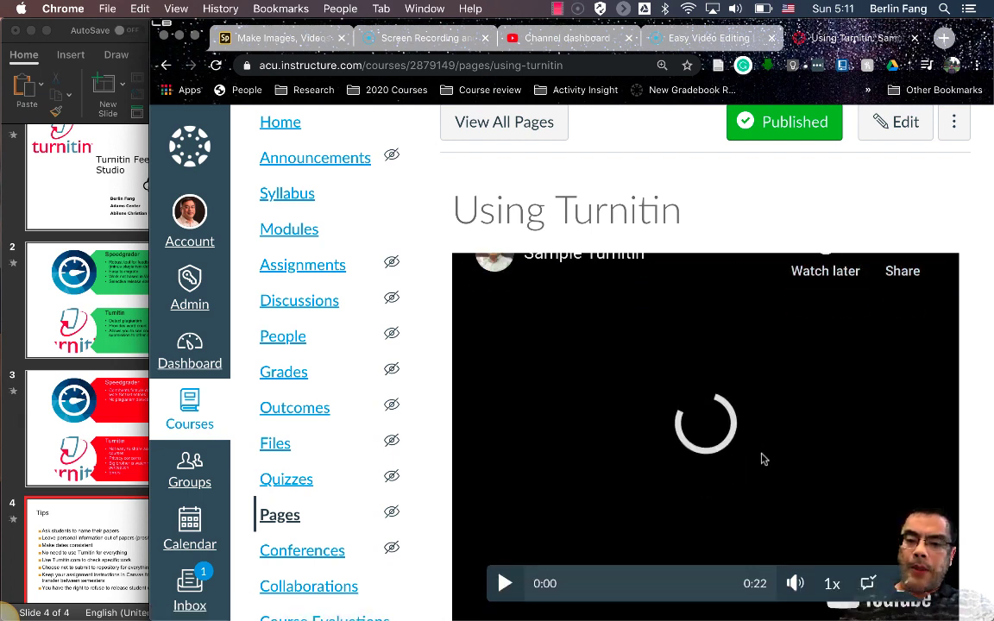
pyautogui.scroll(-3, 761, 458)
pyautogui.scroll(1, 763, 459)
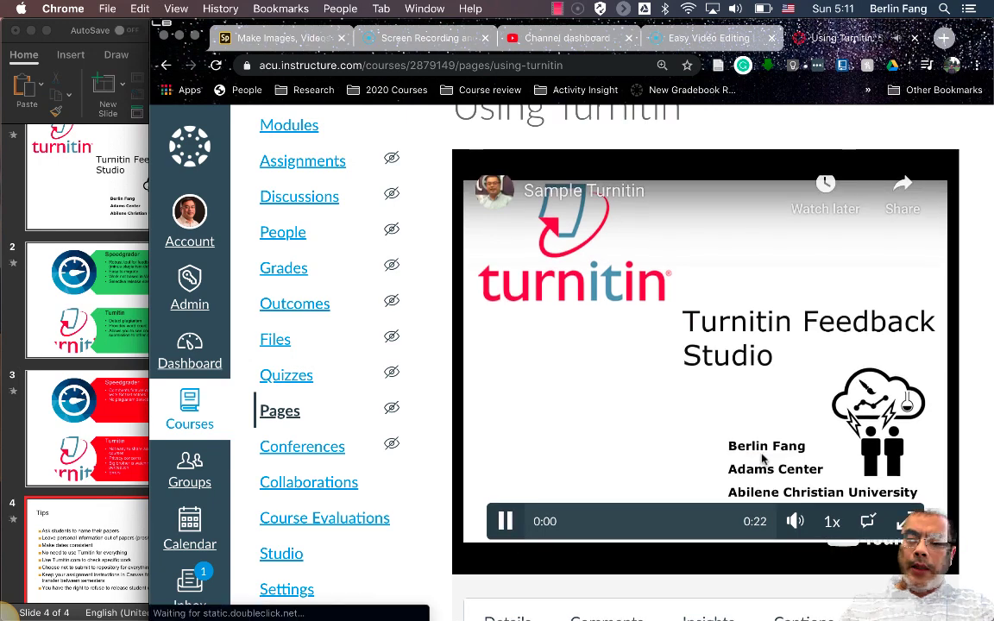
pyautogui.click(647, 458)
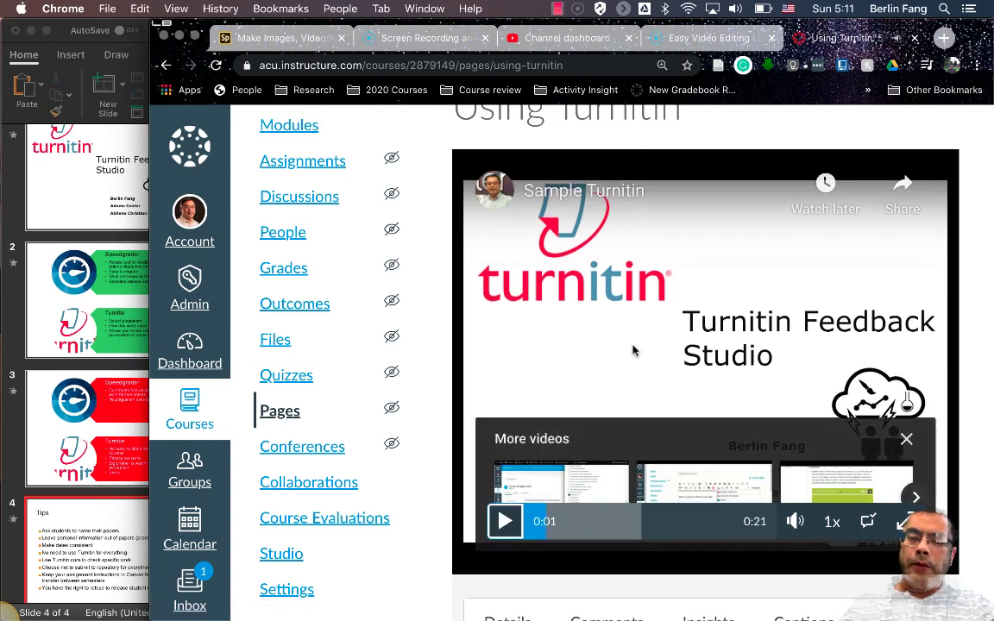